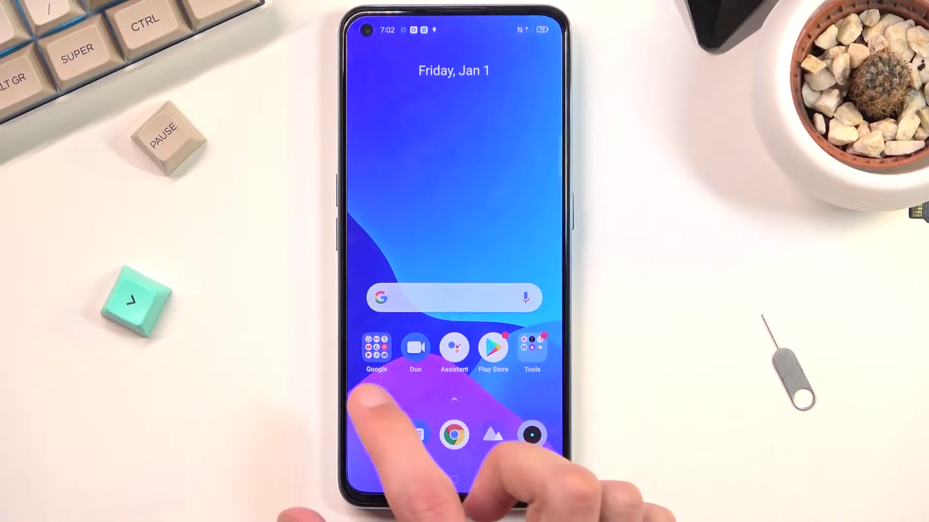
- Open the Google apps folder and show its second page, which holds Contacts
{"action": "left_click", "coordinate": [377, 347]}
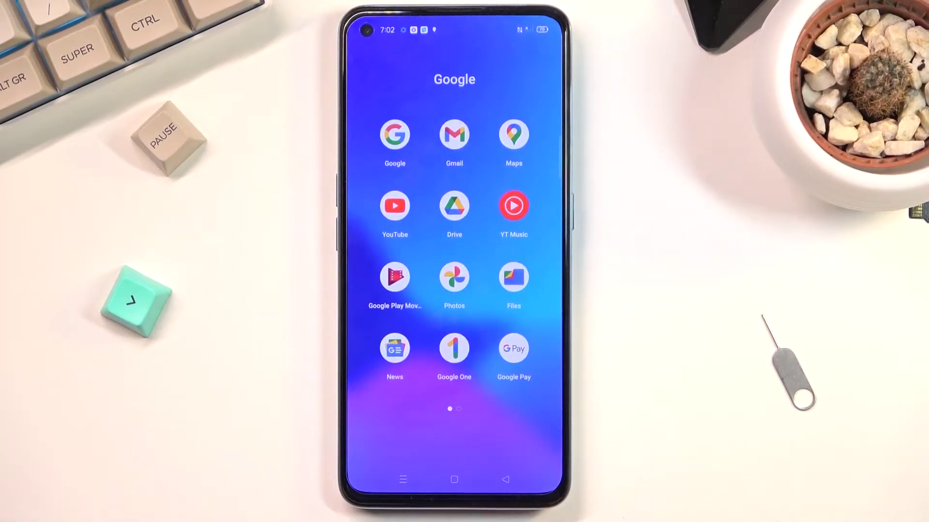
{"action": "left_click_drag", "start_coordinate": [549, 384], "coordinate": [327, 407]}
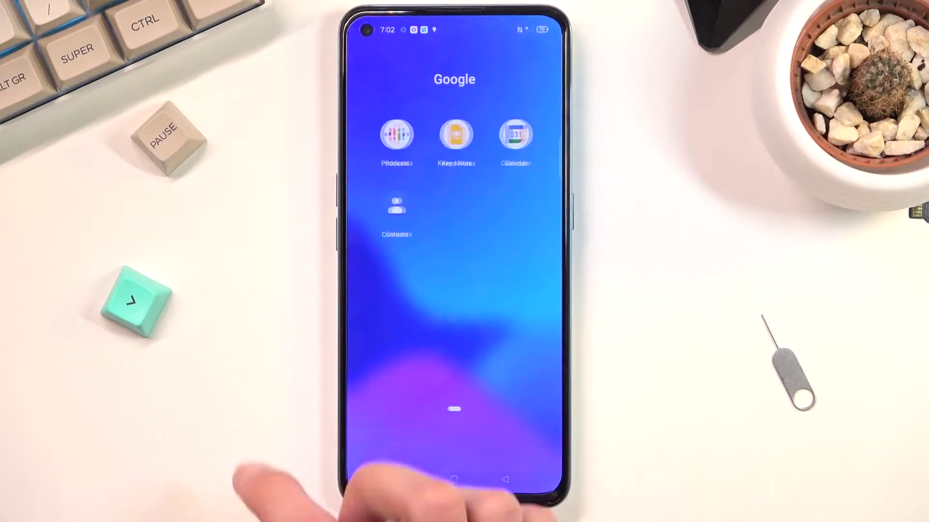
- Launch Contacts without signing in, and start importing contacts from the SIM card via Settings
{"action": "left_click", "coordinate": [395, 206]}
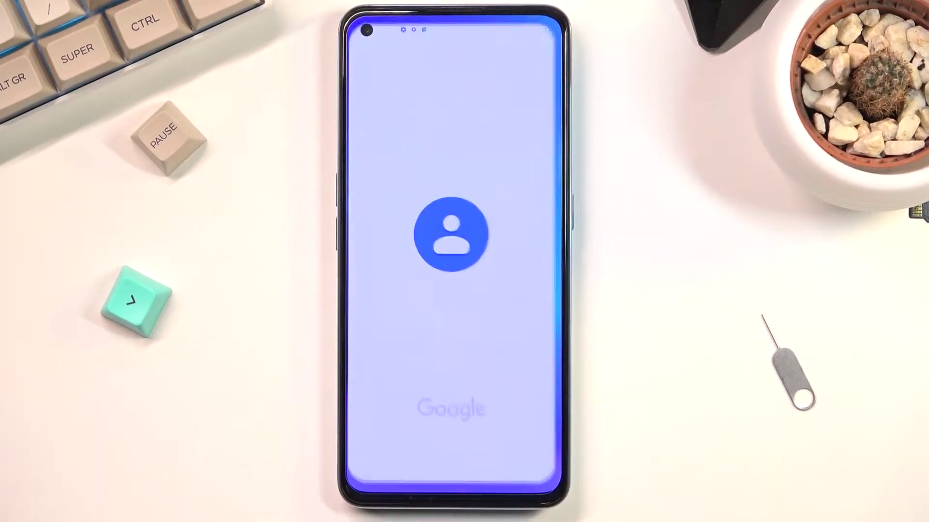
{"action": "left_click", "coordinate": [501, 439]}
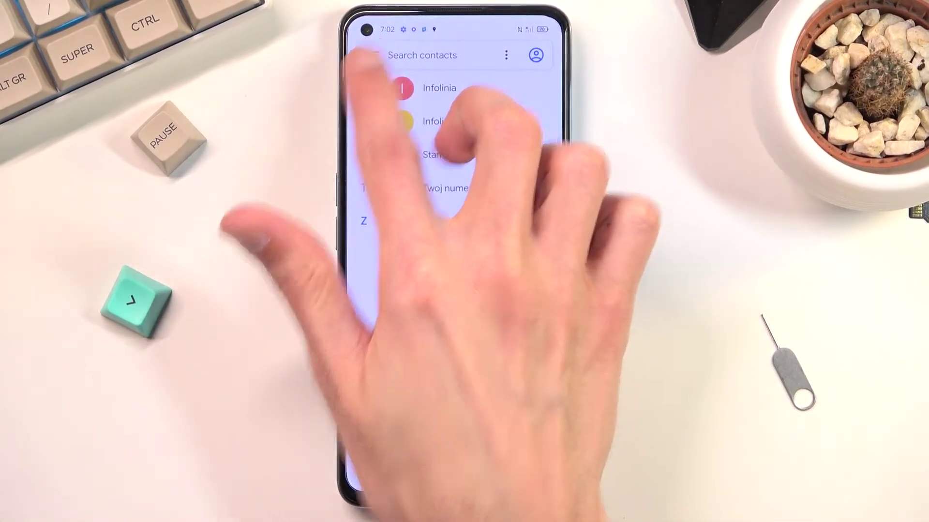
{"action": "left_click", "coordinate": [373, 55]}
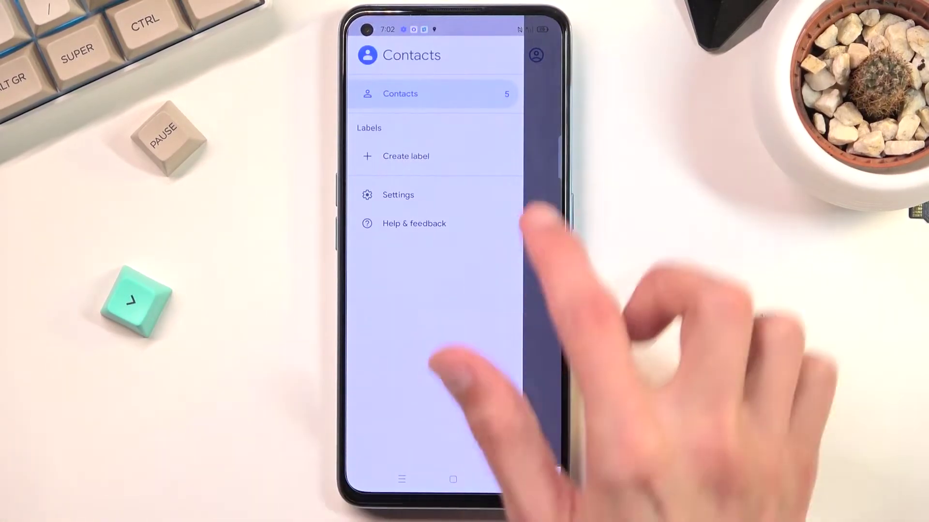
{"action": "left_click", "coordinate": [398, 194]}
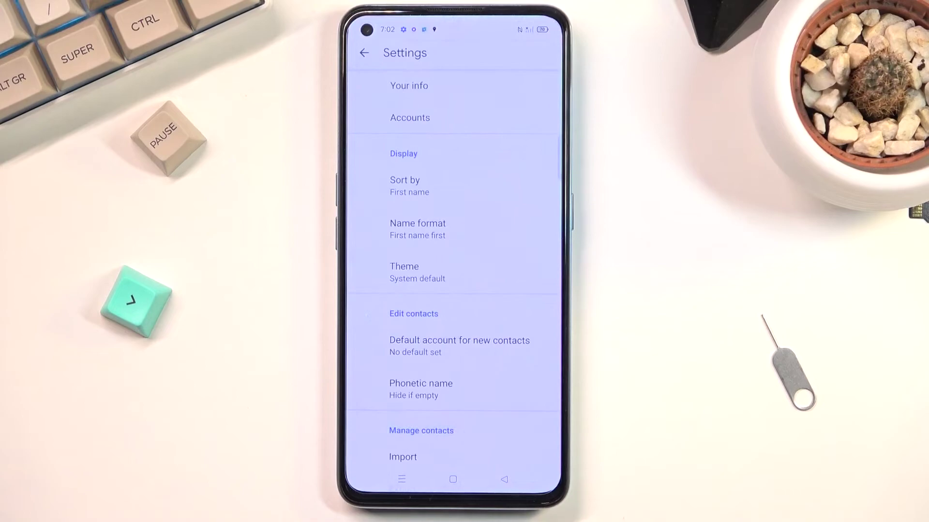
{"action": "scroll", "coordinate": [508, 391], "scroll_direction": "down", "scroll_amount": 1}
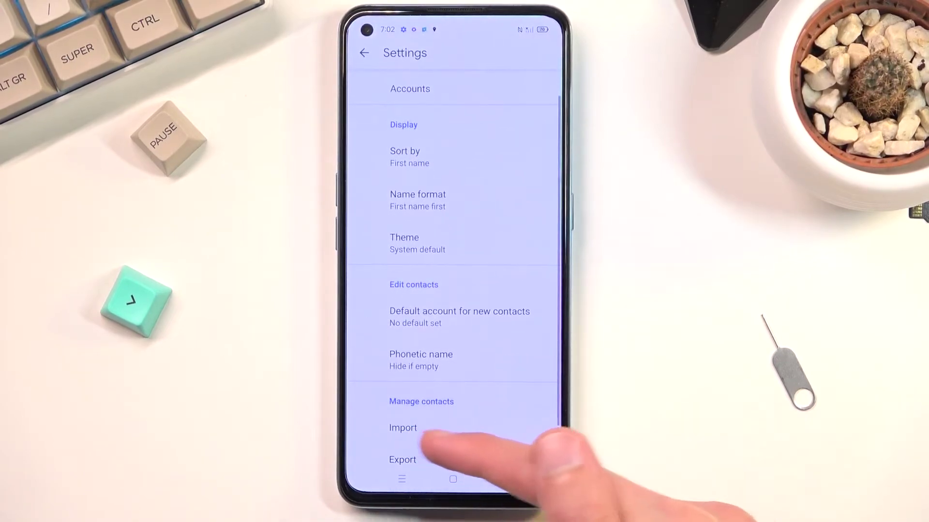
{"action": "left_click", "coordinate": [428, 428]}
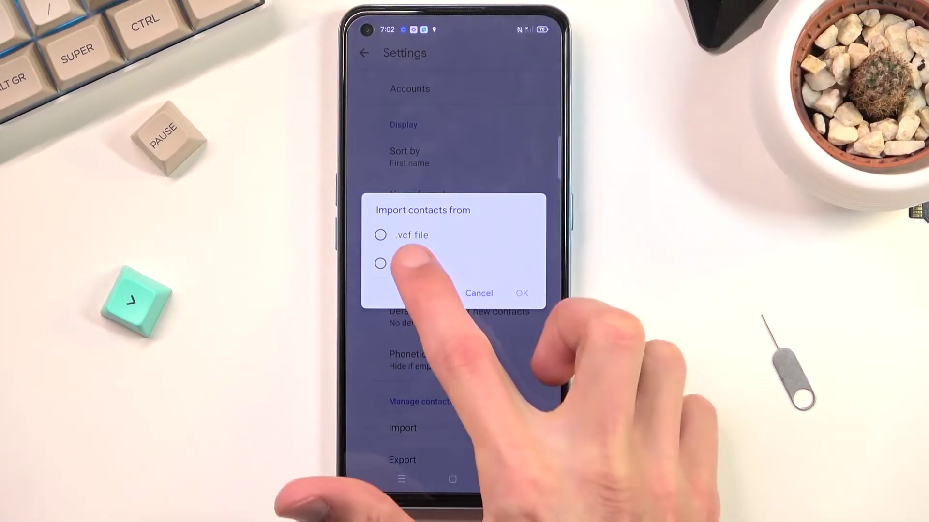
{"action": "left_click", "coordinate": [403, 263]}
- Confirm the SIM source, uncheck Cxz, and import the two remaining checked contacts
{"action": "left_click", "coordinate": [522, 293]}
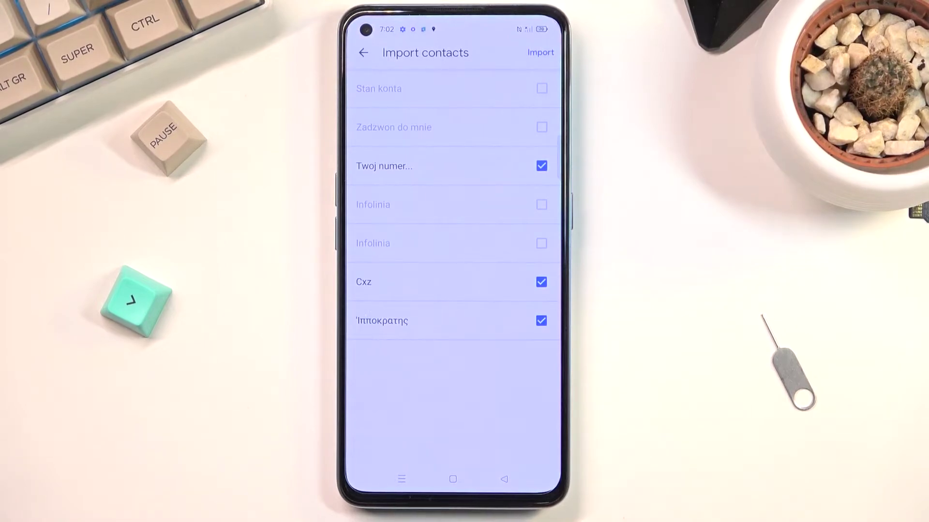
{"action": "left_click", "coordinate": [497, 436]}
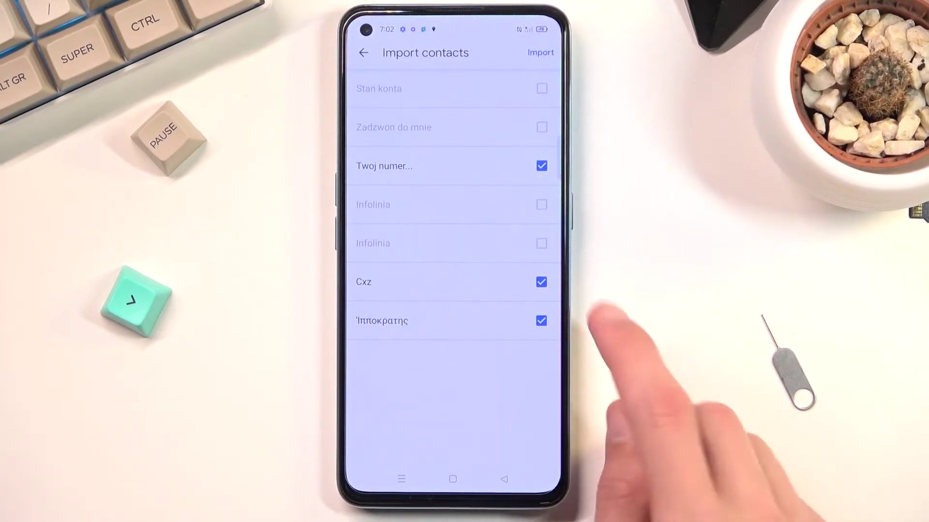
{"action": "left_click", "coordinate": [541, 281]}
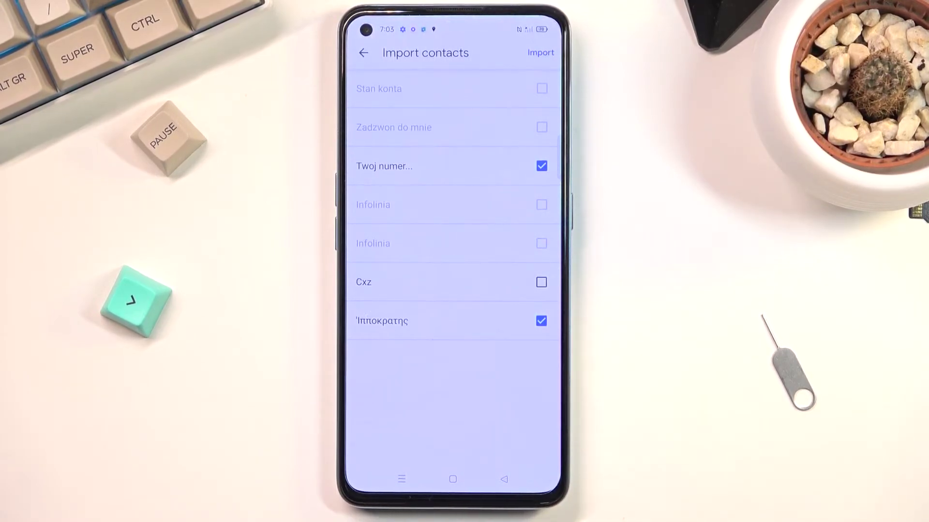
{"action": "left_click", "coordinate": [541, 52]}
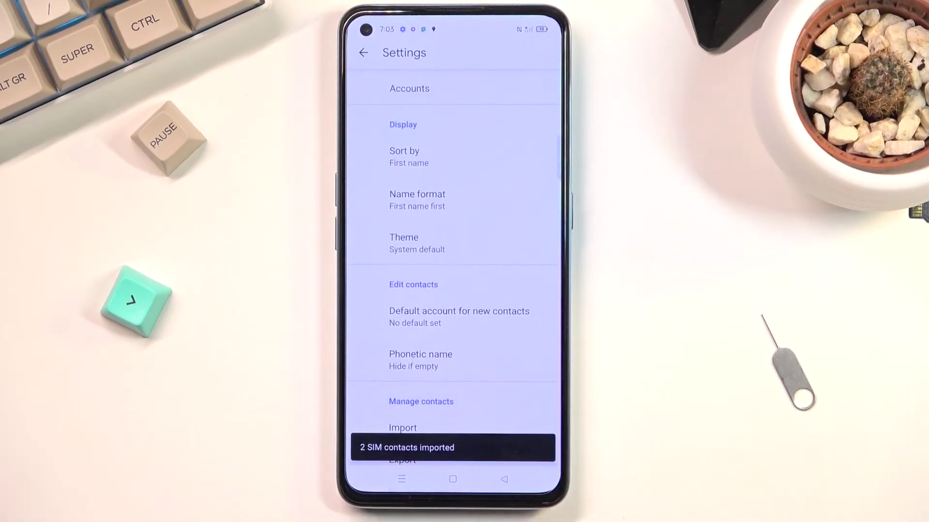
- Go back to the updated contacts list showing Ιπποκρατης, then return home
{"action": "left_click", "coordinate": [504, 479]}
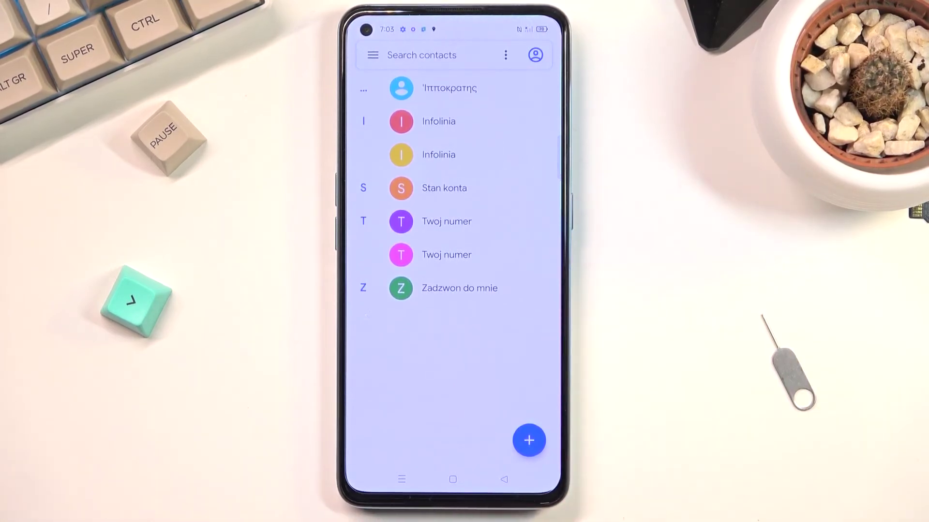
{"action": "left_click", "coordinate": [452, 479]}
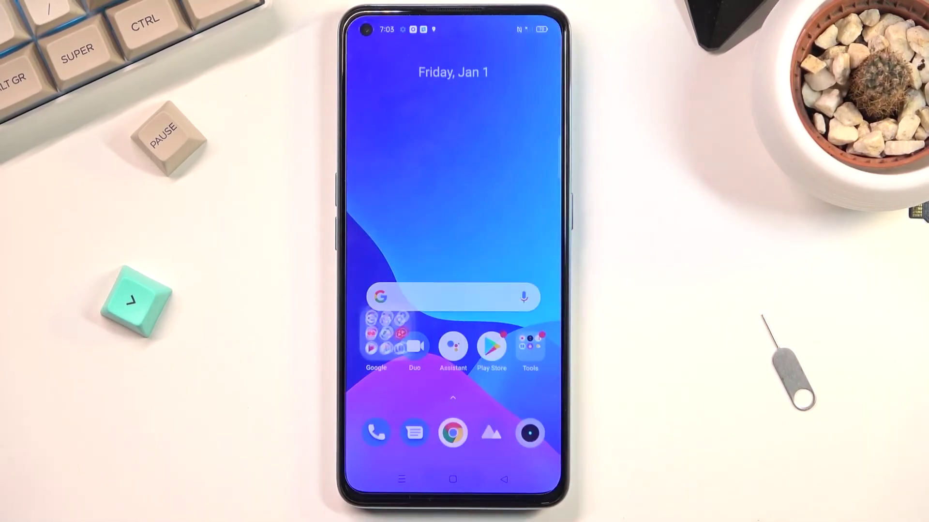